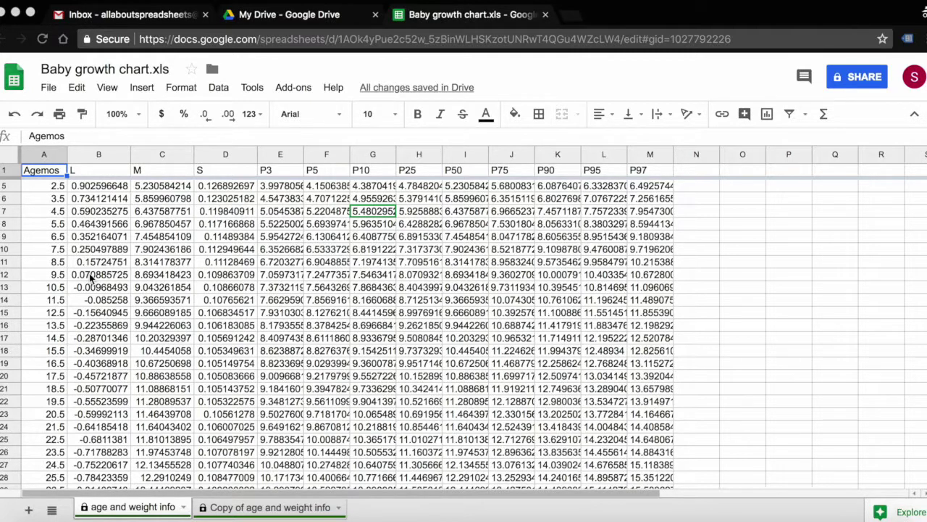
Step: Select column A and decrease its decimal places so the Agemos ages show as whole numbers
{"action": "key", "text": "ctrl+space"}
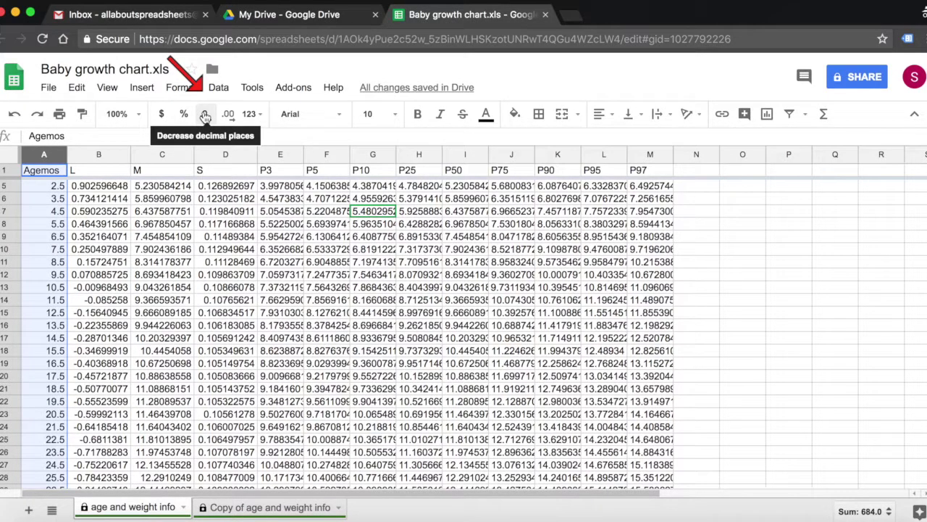
{"action": "left_click", "coordinate": [205, 114]}
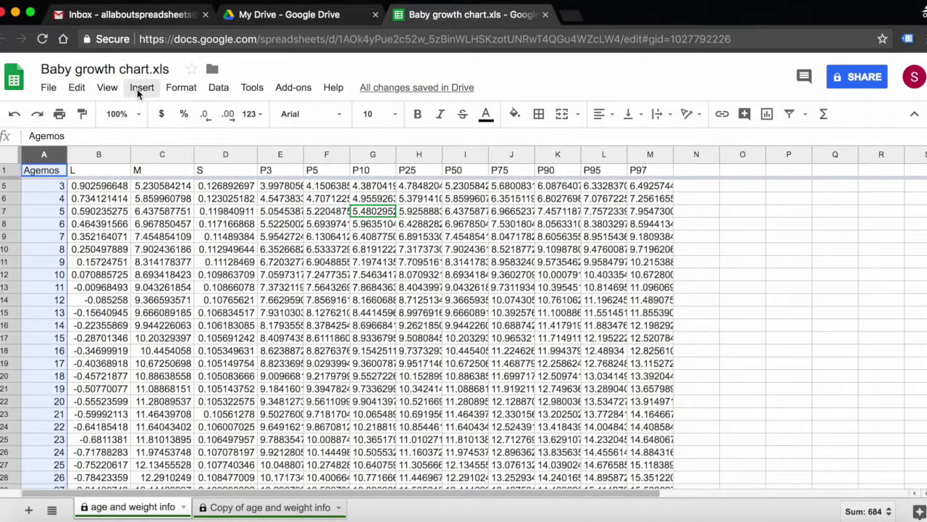
Step: Open an empty comment draft on the Agemos header cell A1
{"action": "left_click", "coordinate": [136, 90]}
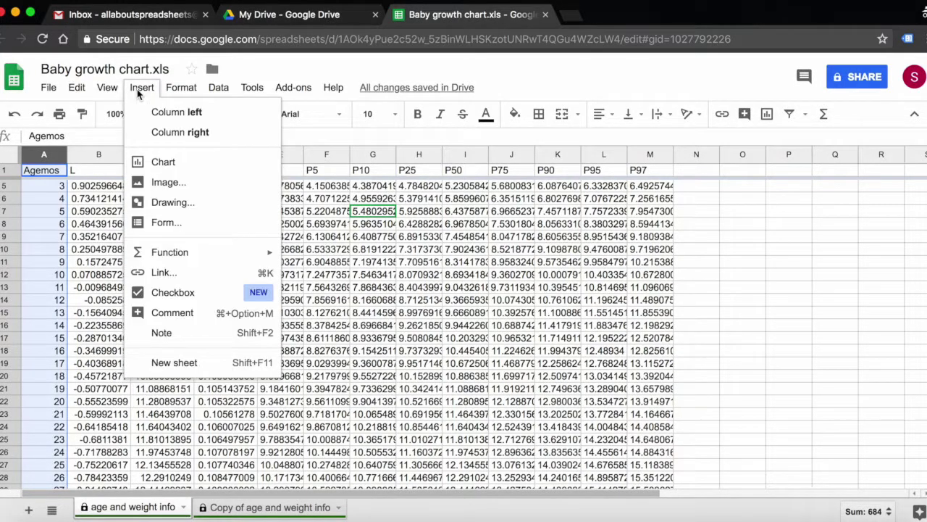
{"action": "left_click", "coordinate": [191, 313]}
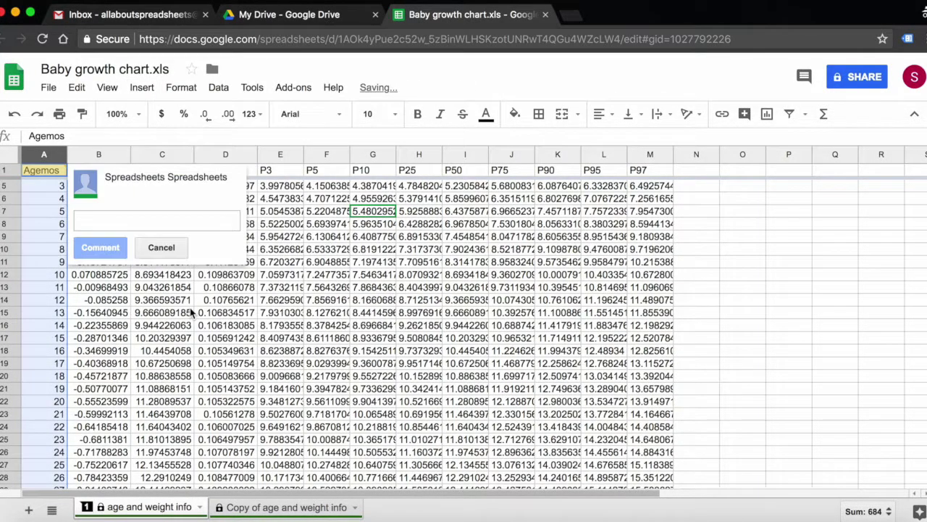
{"action": "left_click", "coordinate": [165, 247]}
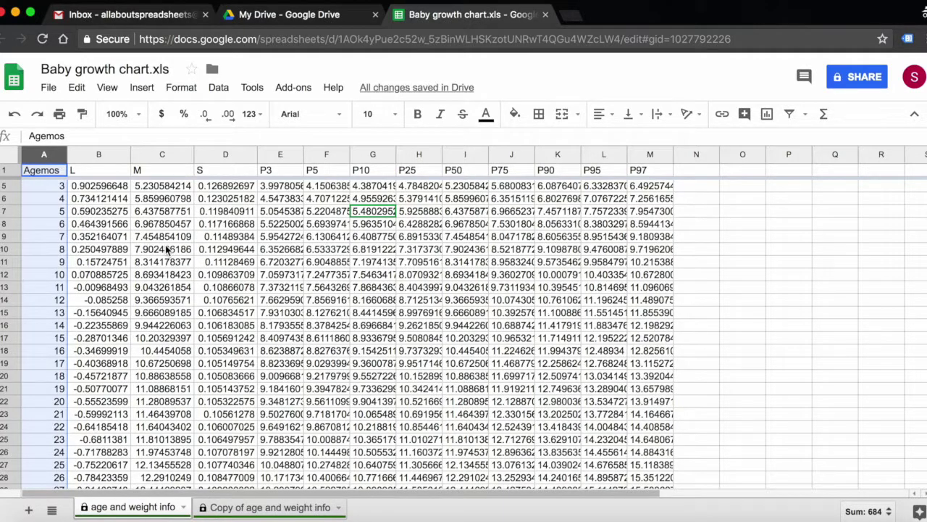
{"action": "left_click", "coordinate": [143, 89]}
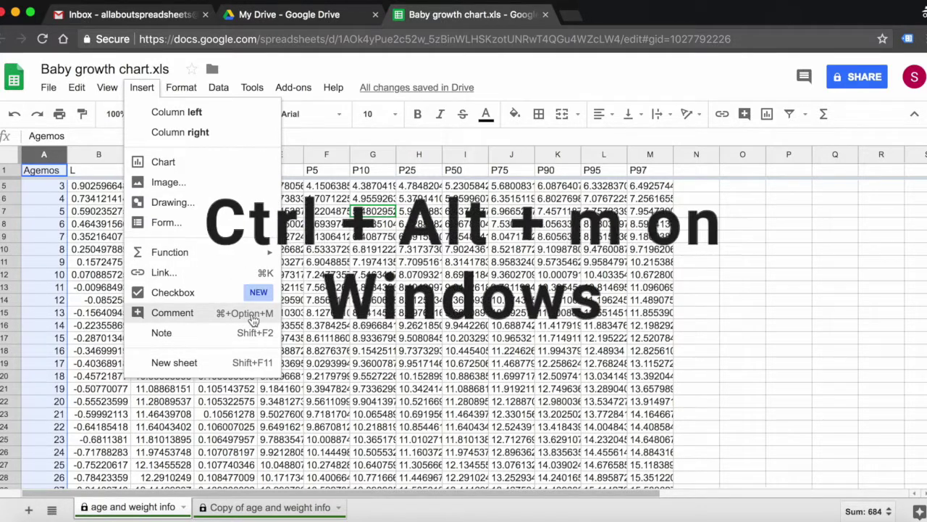
{"action": "left_click", "coordinate": [44, 157]}
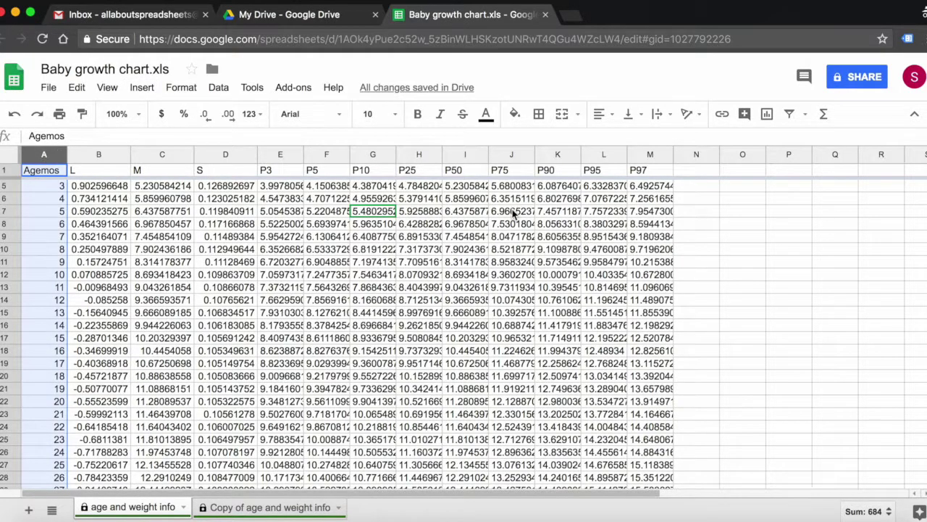
{"action": "left_click", "coordinate": [745, 116]}
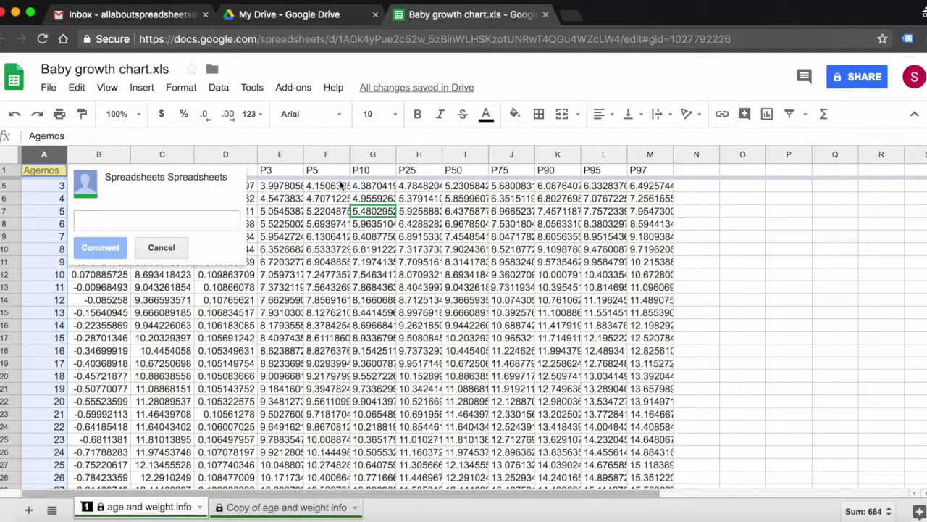
Step: Post an assigned comment on A1 tagging the collaborator: 'I reduced the number of decimal places'
{"action": "type", "text": "+"}
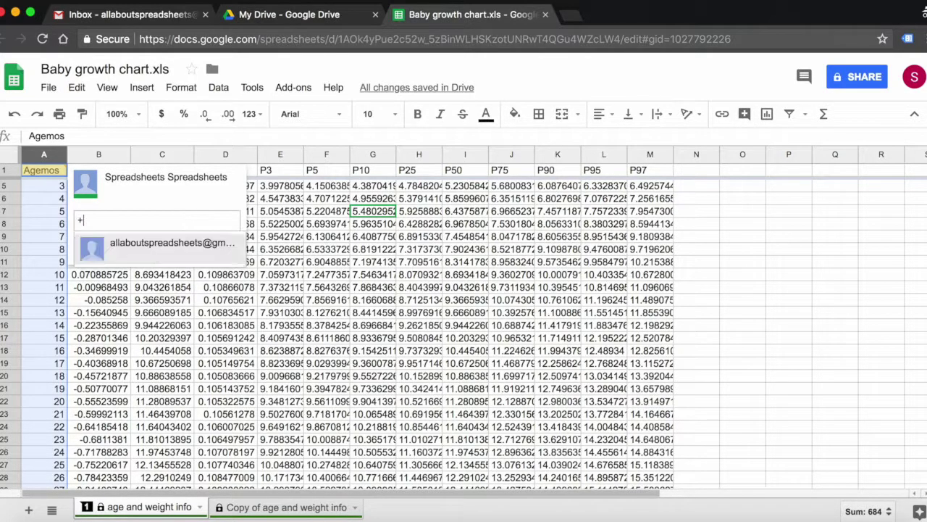
{"action": "type", "text": "a"}
{"action": "type", "text": "bout"}
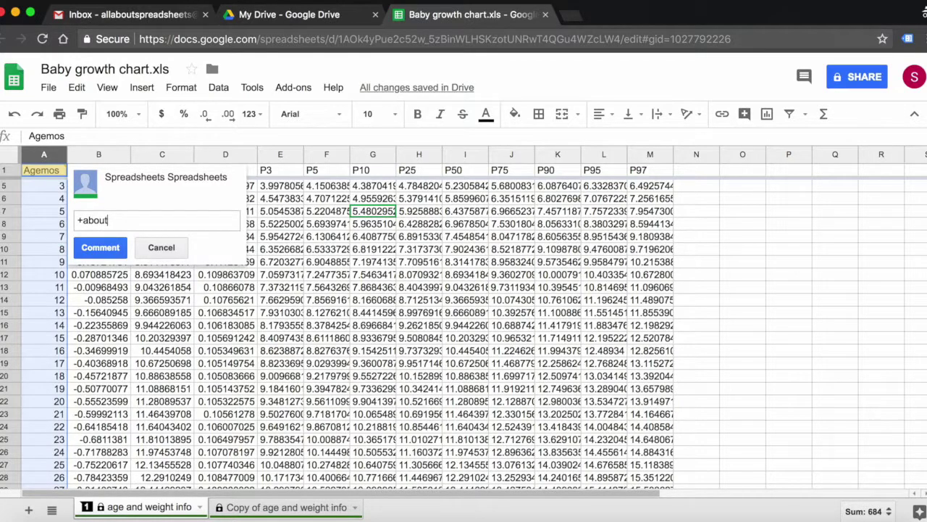
{"action": "key", "text": "BackSpace"}
{"action": "key", "text": "BackSpace"}
{"action": "key", "text": "BackSpace"}
{"action": "key", "text": "BackSpace"}
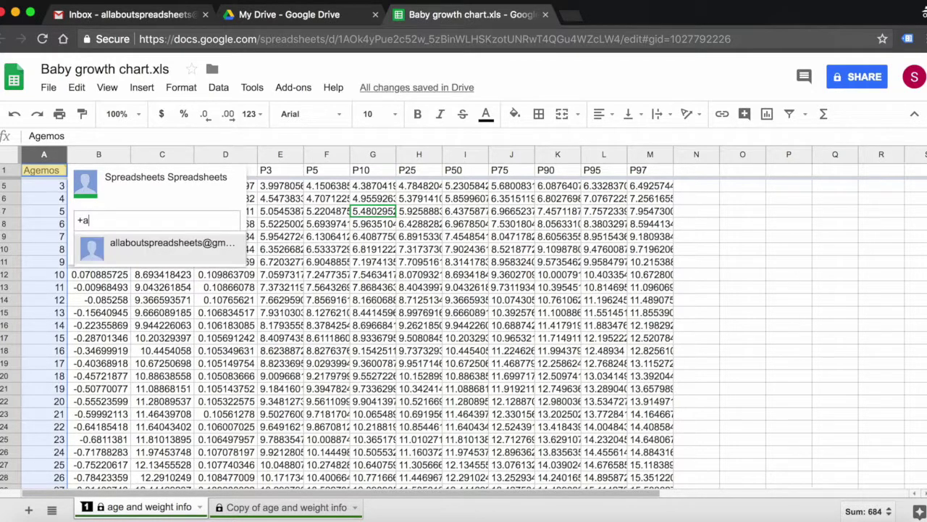
{"action": "type", "text": "ll"}
{"action": "left_click", "coordinate": [174, 244]}
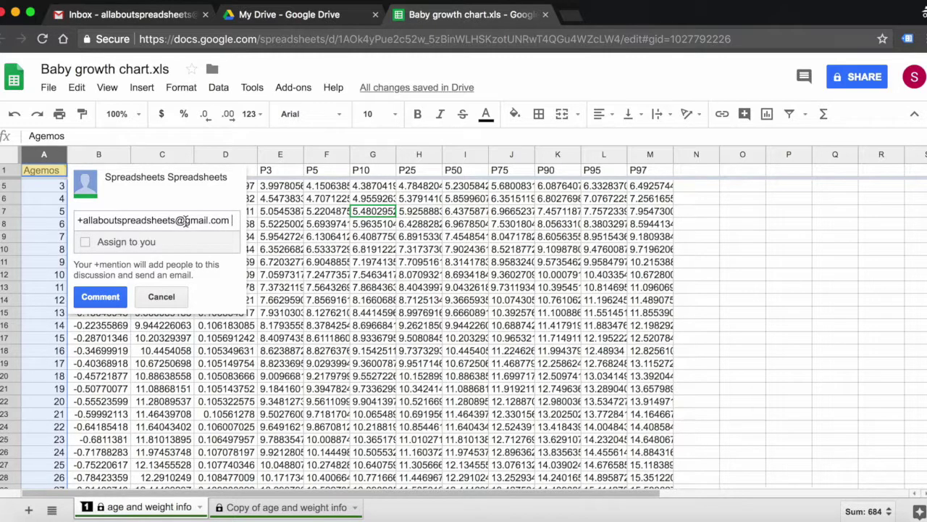
{"action": "type", "text": "I"}
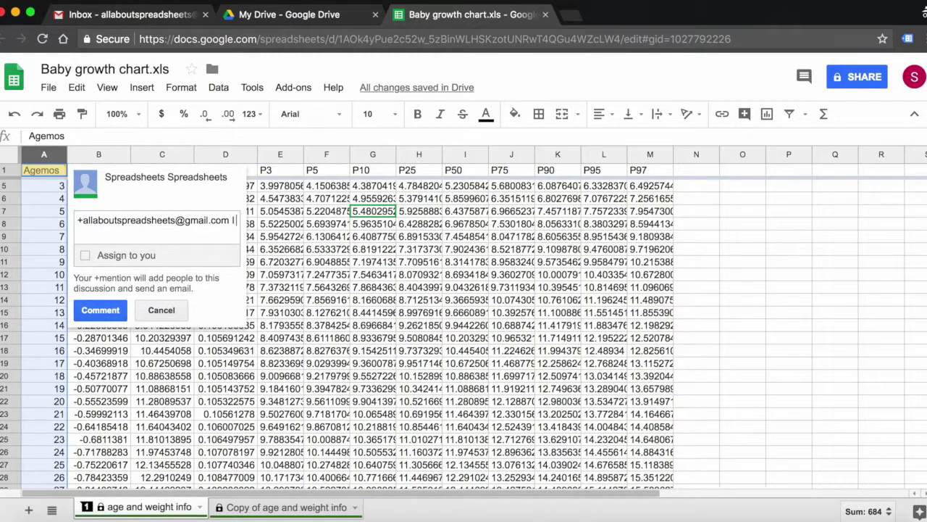
{"action": "type", "text": " reduced the n"}
{"action": "type", "text": "umber of deci"}
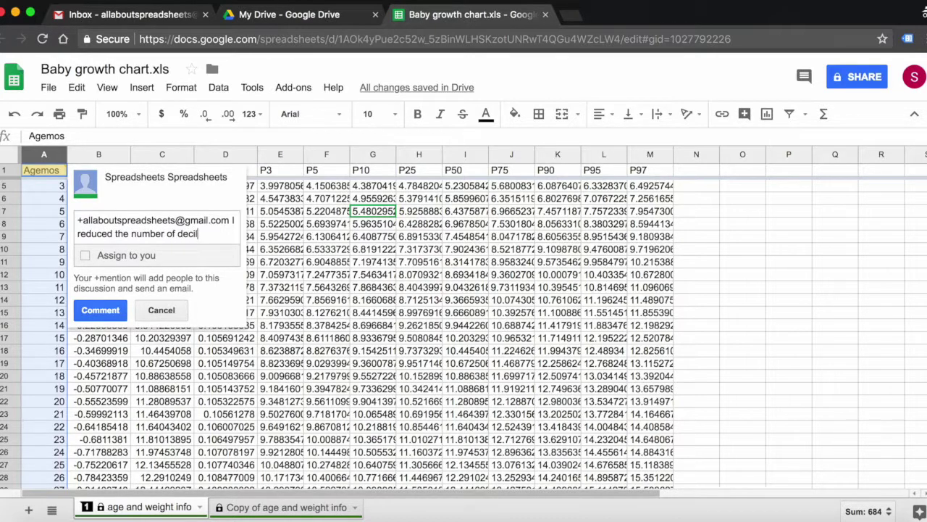
{"action": "type", "text": "mal pla"}
{"action": "type", "text": "ces"}
{"action": "left_click", "coordinate": [87, 270]}
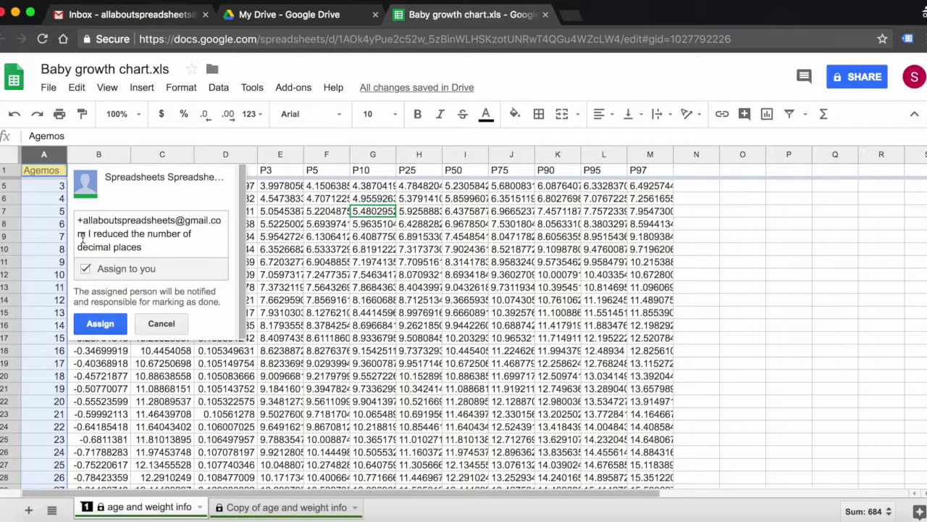
{"action": "left_click", "coordinate": [120, 326]}
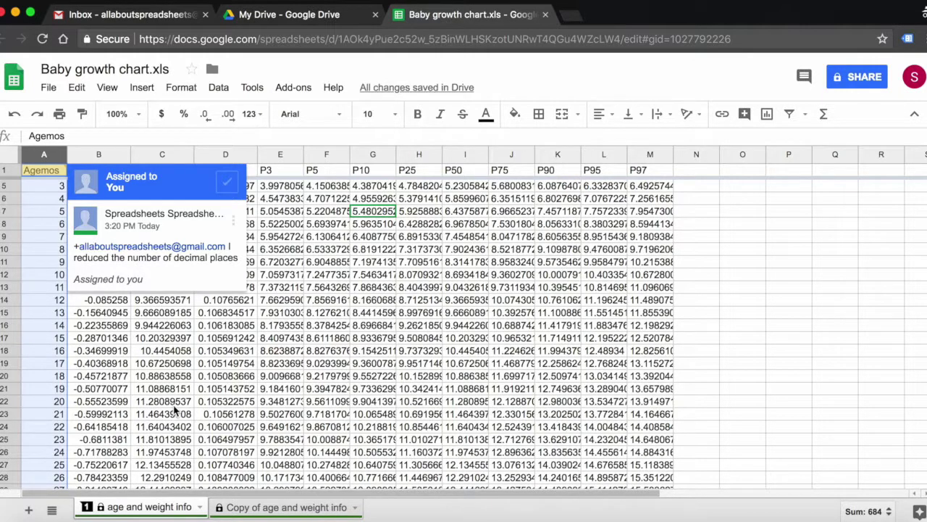
{"action": "left_click", "coordinate": [136, 279]}
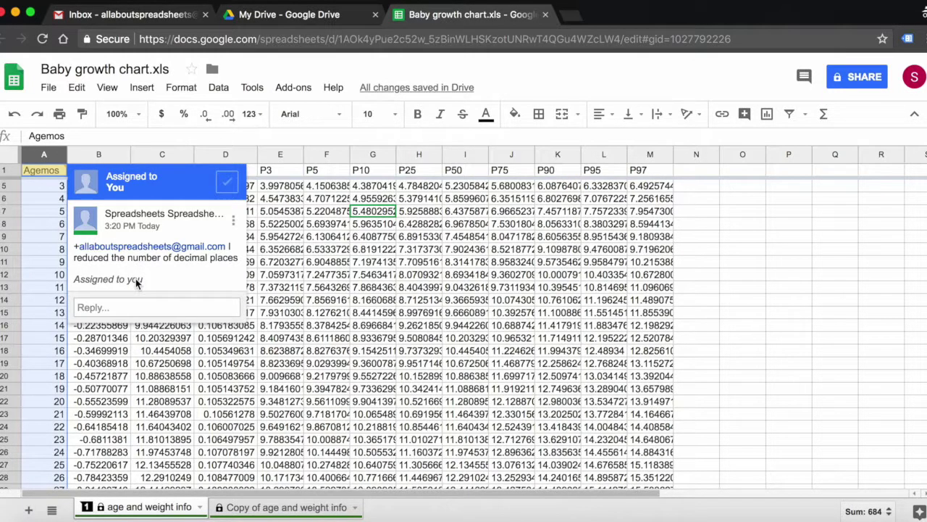
{"action": "left_click", "coordinate": [117, 308]}
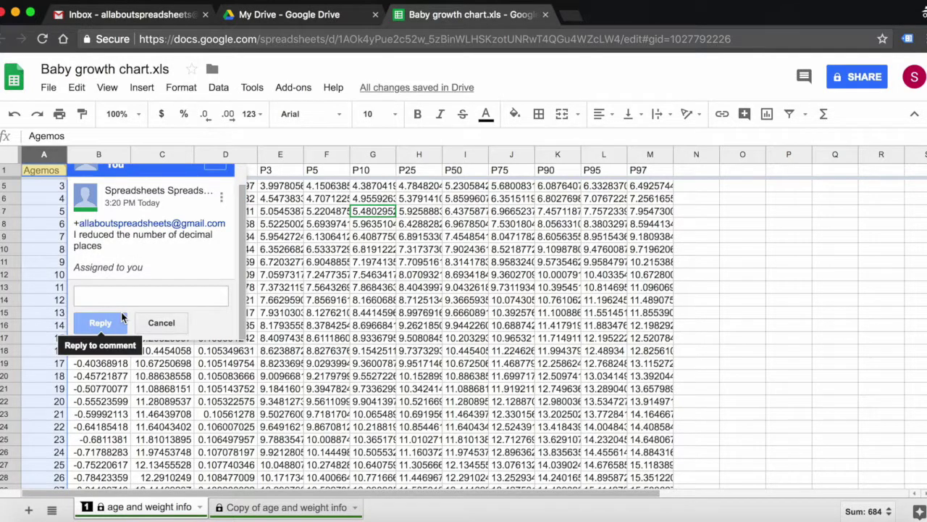
{"action": "type", "text": "o"}
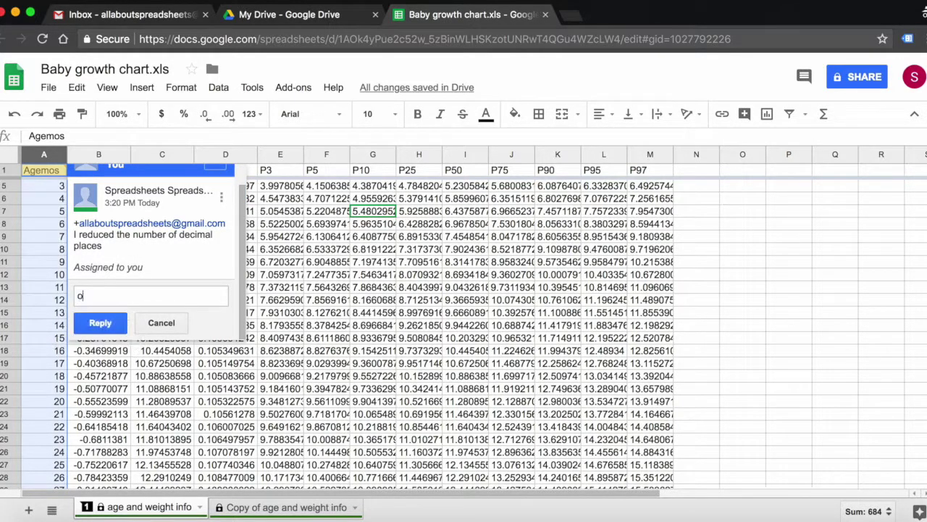
{"action": "type", "text": "k!"}
{"action": "left_click", "coordinate": [101, 324]}
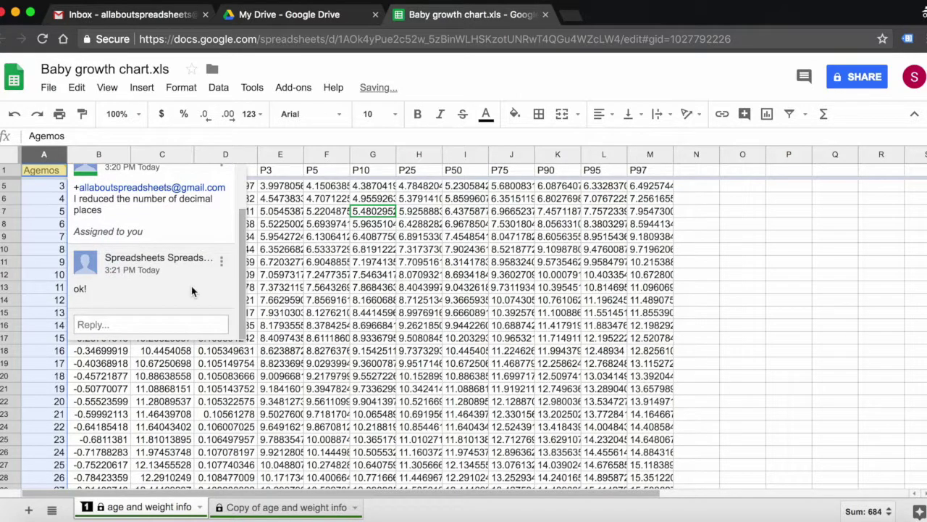
{"action": "scroll", "coordinate": [191, 285], "scroll_direction": "up", "scroll_amount": 3}
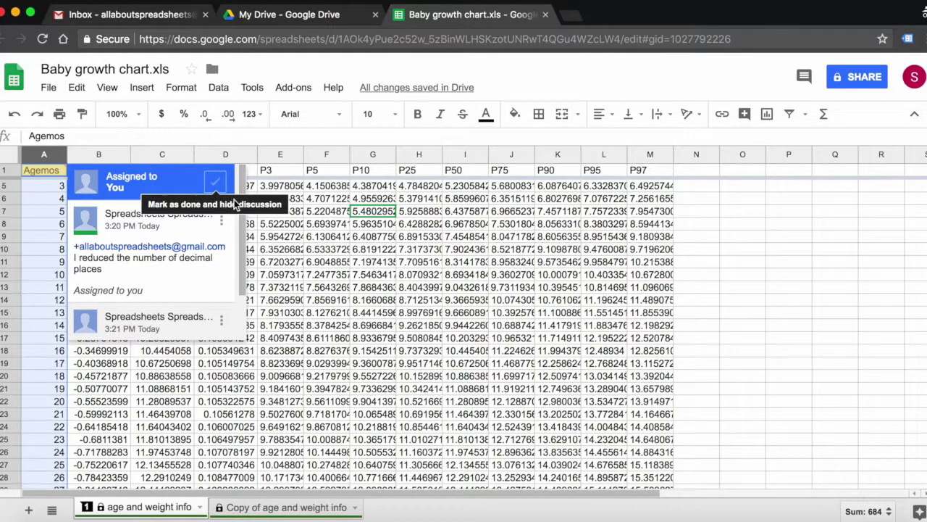
{"action": "scroll", "coordinate": [226, 234], "scroll_direction": "down", "scroll_amount": 2}
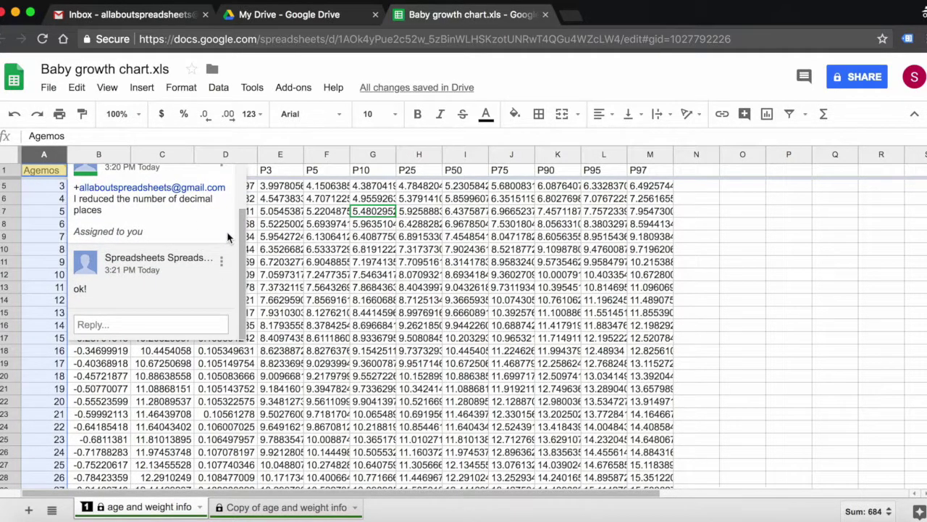
{"action": "scroll", "coordinate": [227, 231], "scroll_direction": "up", "scroll_amount": 2}
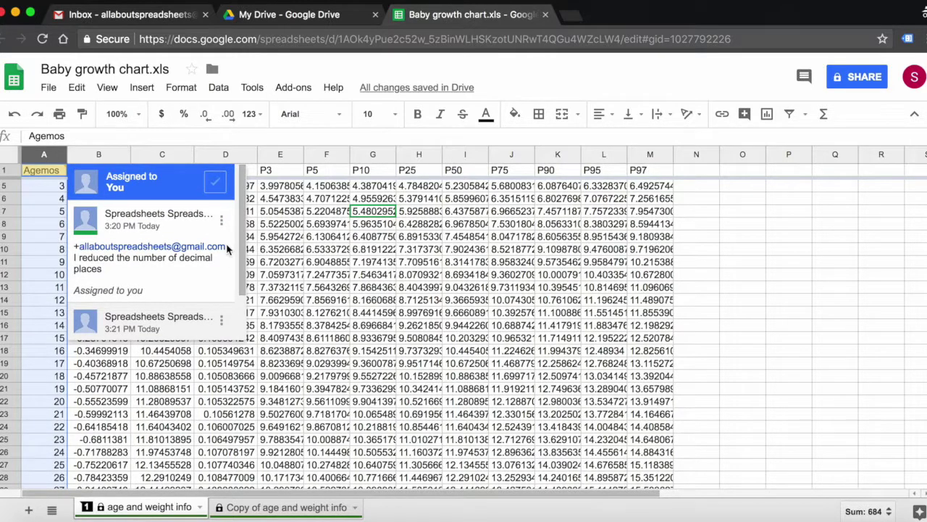
{"action": "scroll", "coordinate": [226, 239], "scroll_direction": "down", "scroll_amount": 1}
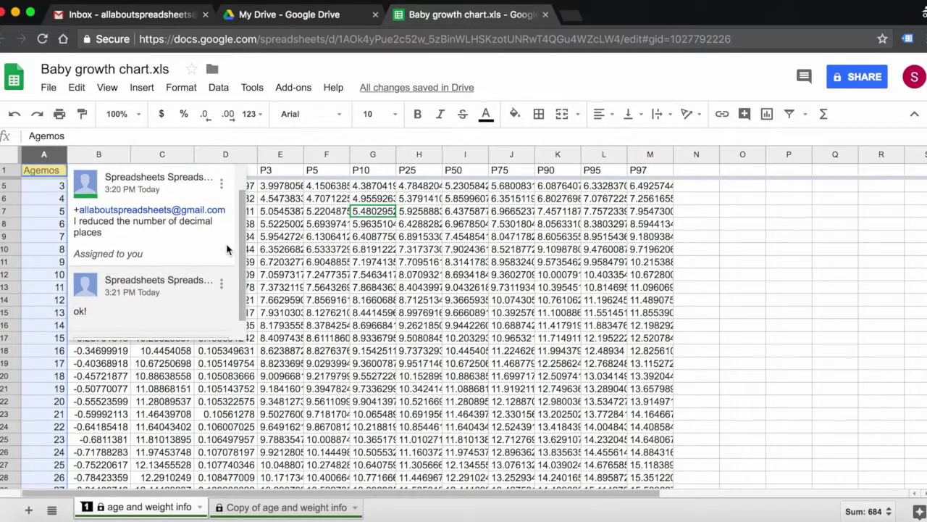
Step: Edit the 'ok!' reply to read 'better not change it.' and save it
{"action": "left_click", "coordinate": [223, 284]}
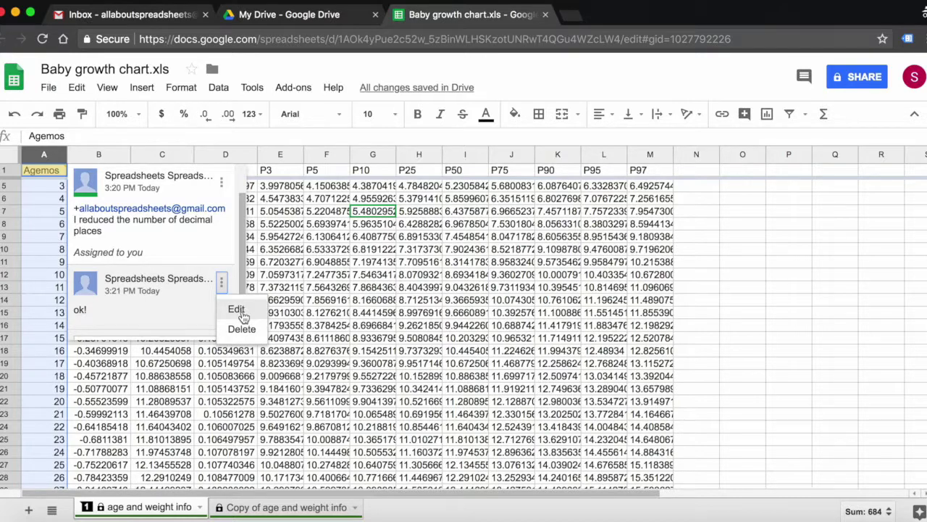
{"action": "left_click", "coordinate": [240, 309]}
{"action": "left_click_drag", "start_coordinate": [107, 290], "coordinate": [38, 301]}
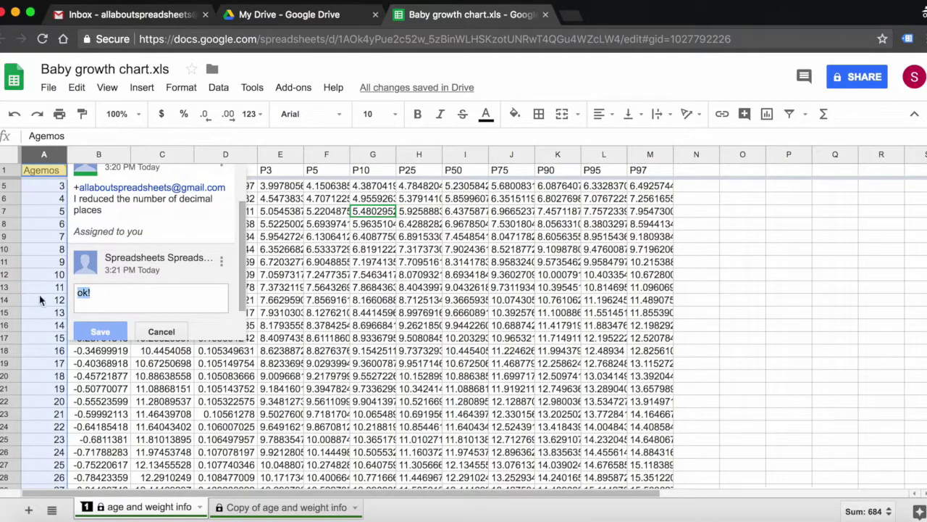
{"action": "type", "text": "better no"}
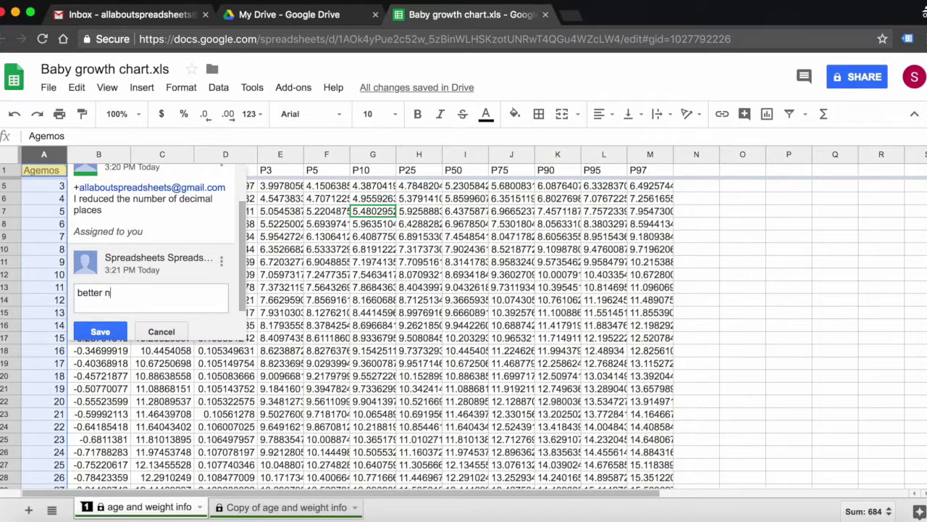
{"action": "type", "text": "t change it"}
{"action": "type", "text": "."}
{"action": "left_click", "coordinate": [100, 332]}
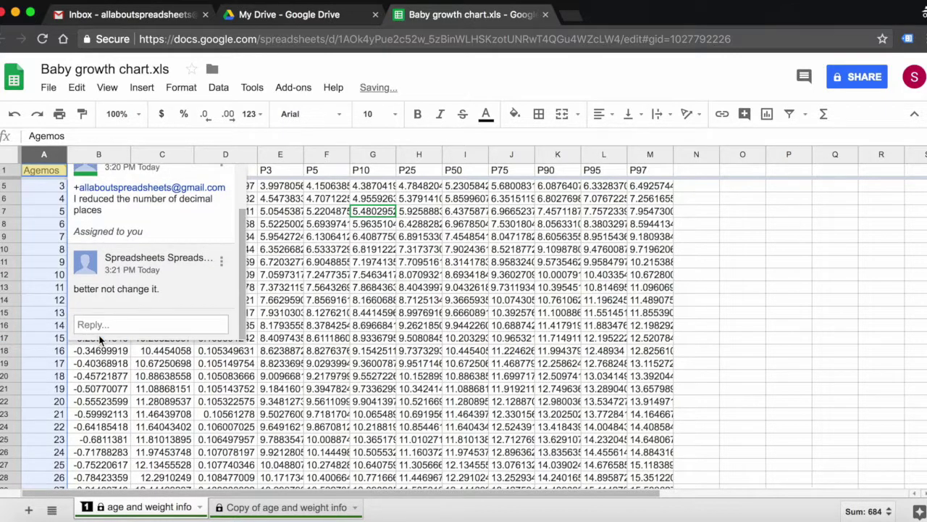
Step: Delete that reply so only the original decimal-places comment remains
{"action": "scroll", "coordinate": [167, 323], "scroll_direction": "up", "scroll_amount": 2}
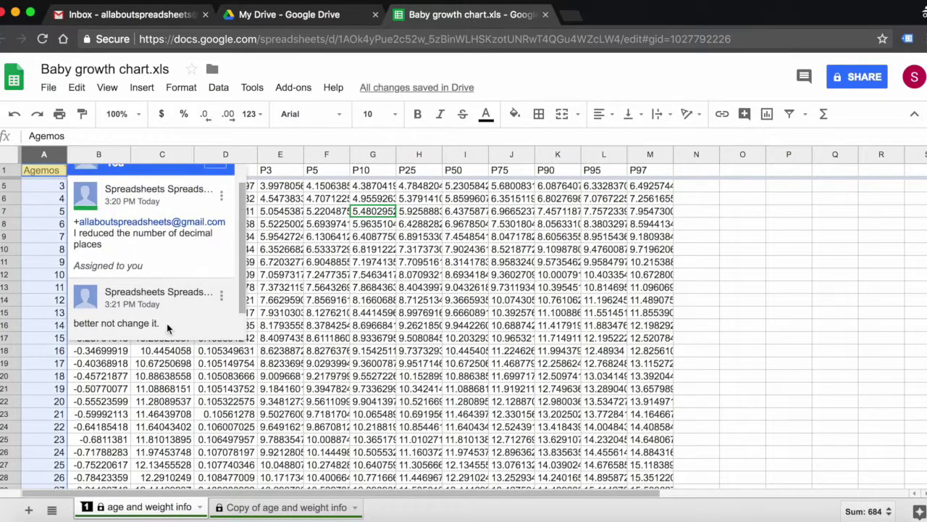
{"action": "scroll", "coordinate": [204, 284], "scroll_direction": "down", "scroll_amount": 1}
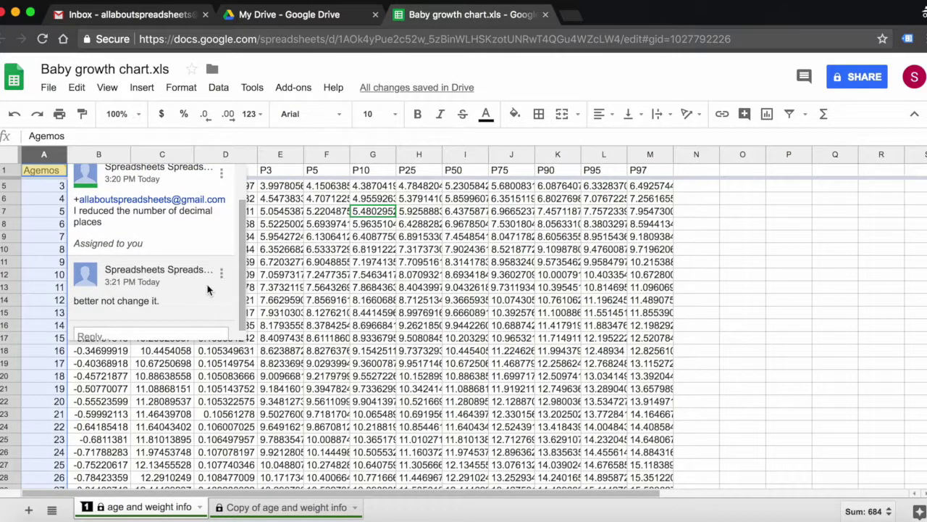
{"action": "left_click", "coordinate": [222, 278]}
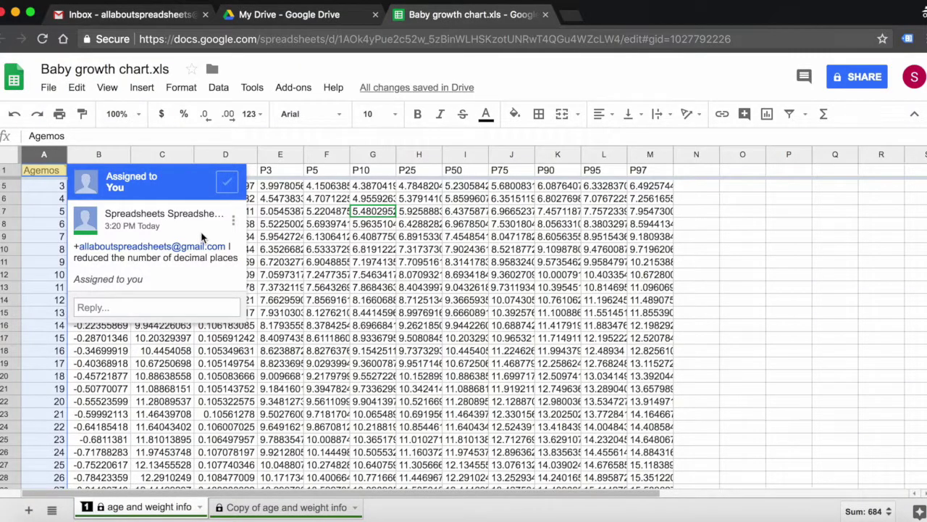
{"action": "left_click", "coordinate": [158, 309]}
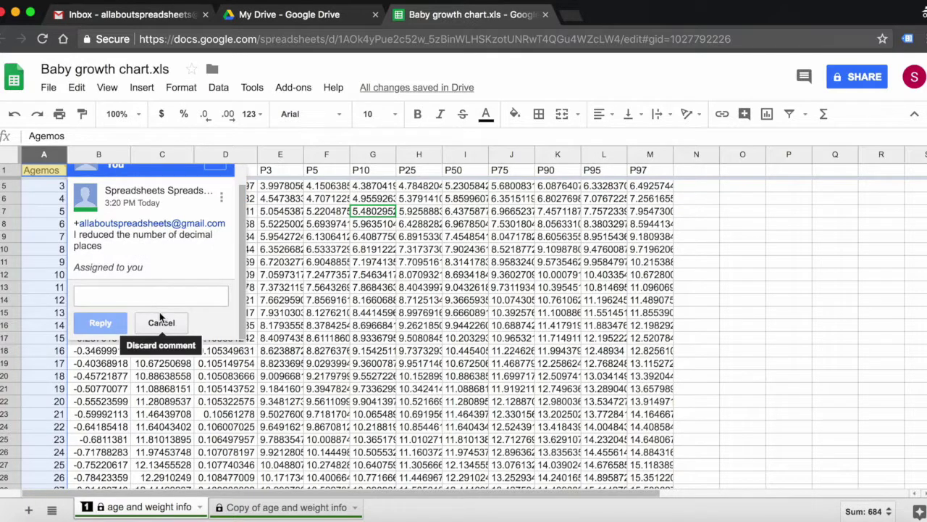
Step: Reply 'ok!' to the assigned decimal-places thread, then select cell A1
{"action": "type", "text": "ok!"}
{"action": "left_click", "coordinate": [116, 323]}
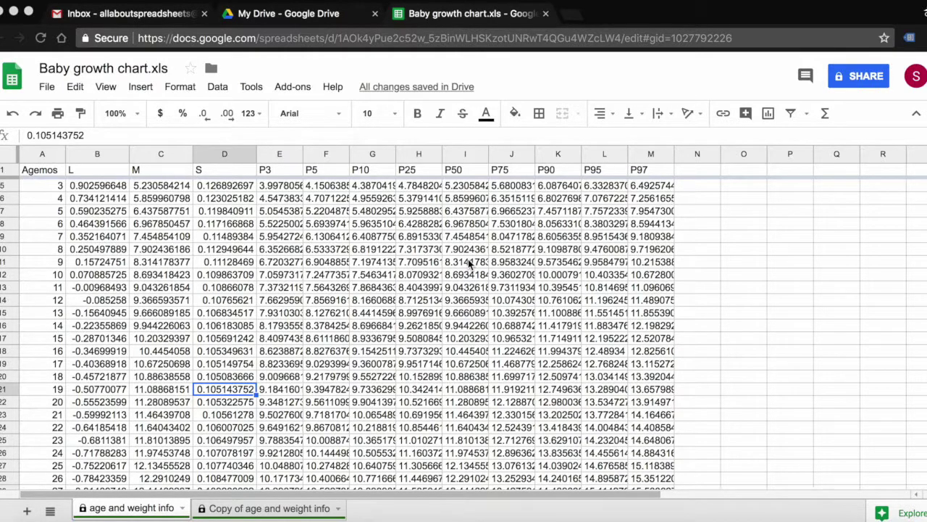
{"action": "left_click", "coordinate": [39, 172]}
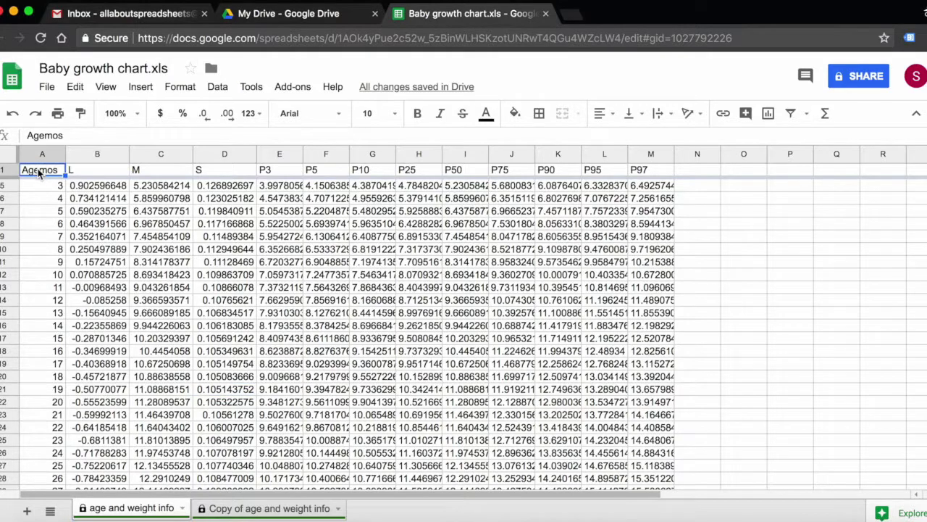
Step: Add a comment reading 'test' to cell A1
{"action": "left_click", "coordinate": [146, 87]}
{"action": "left_click", "coordinate": [181, 413]}
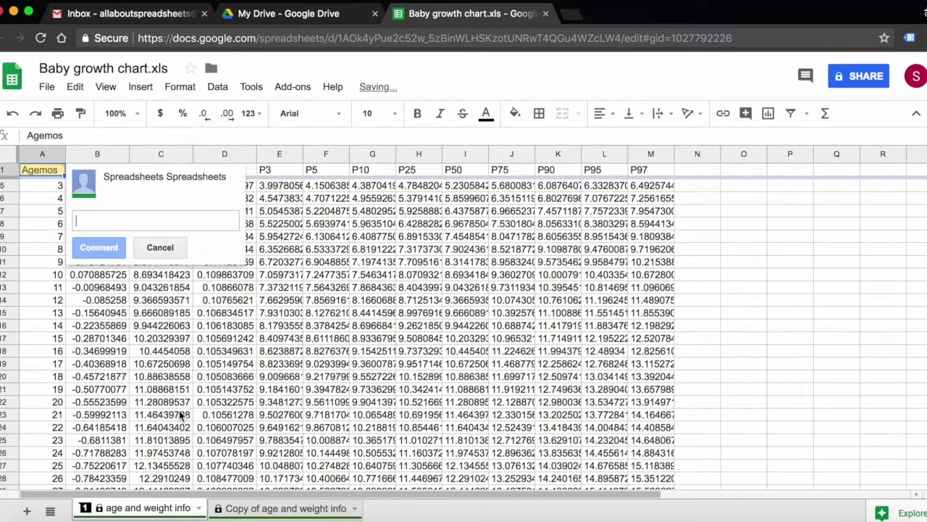
{"action": "type", "text": "test"}
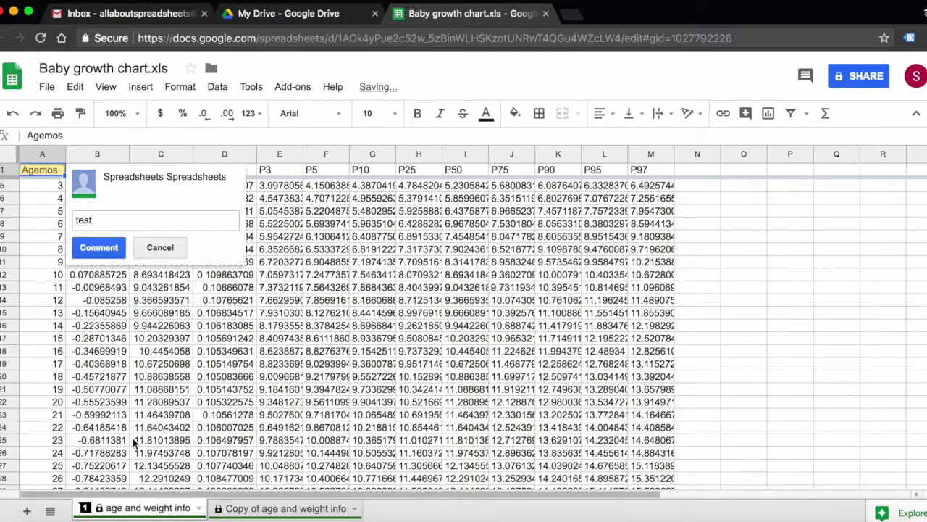
{"action": "left_click", "coordinate": [98, 249]}
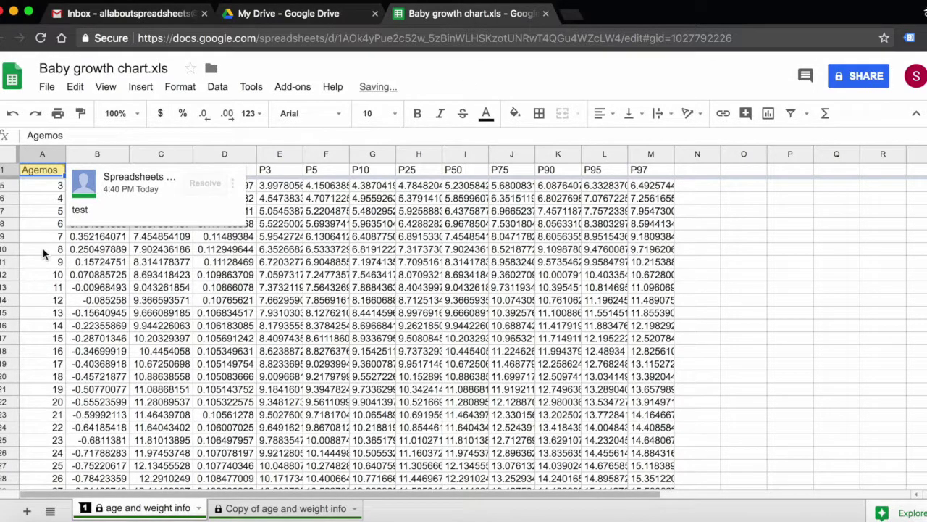
Step: Add a comment reading 'test 2' to cell A11
{"action": "left_click", "coordinate": [44, 267]}
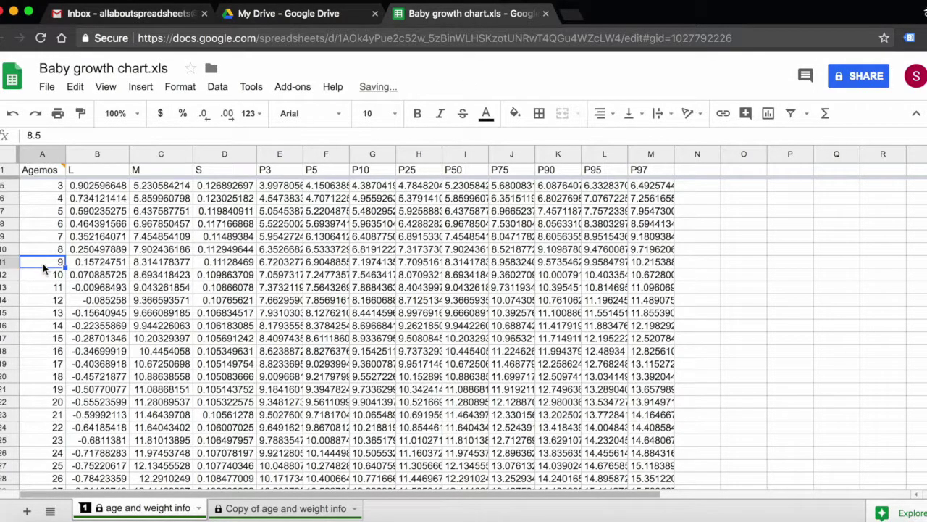
{"action": "left_click", "coordinate": [139, 87]}
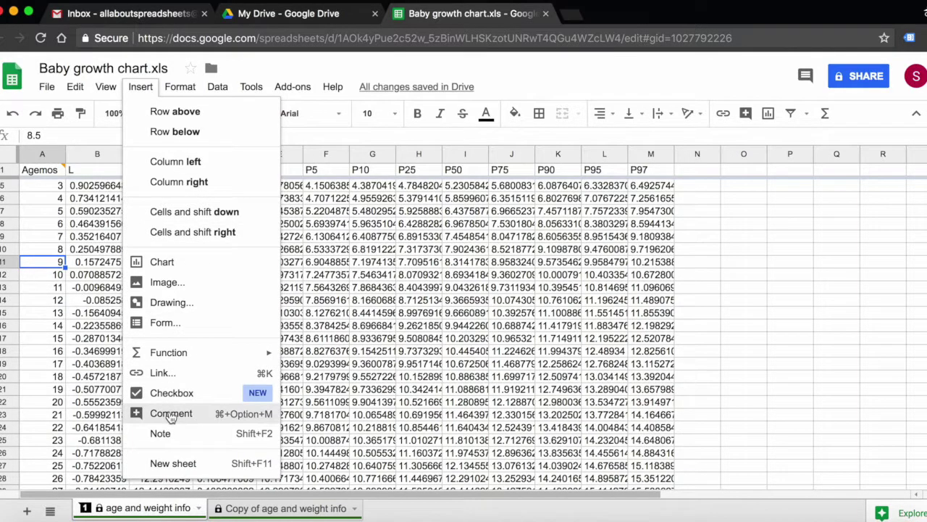
{"action": "left_click", "coordinate": [170, 413]}
{"action": "type", "text": "t 2"}
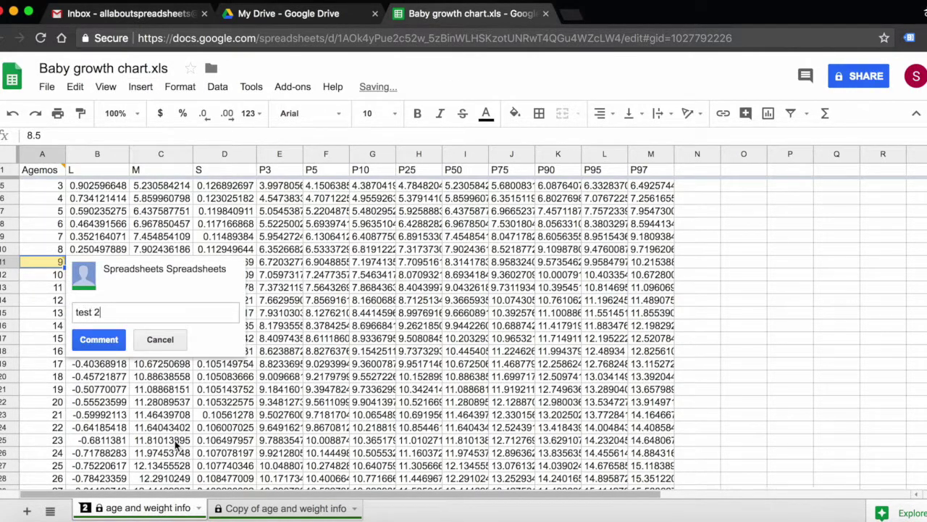
{"action": "left_click", "coordinate": [99, 339]}
{"action": "left_click", "coordinate": [293, 389]}
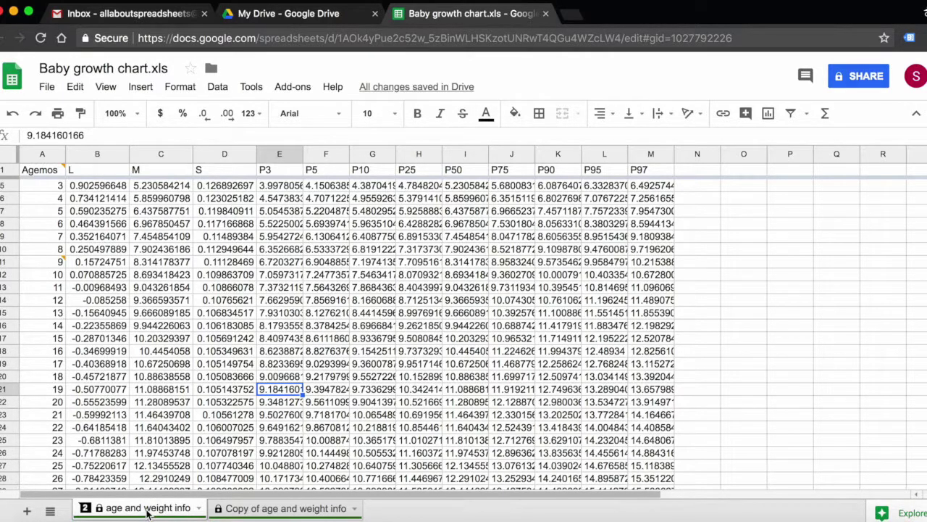
{"action": "left_click", "coordinate": [87, 508]}
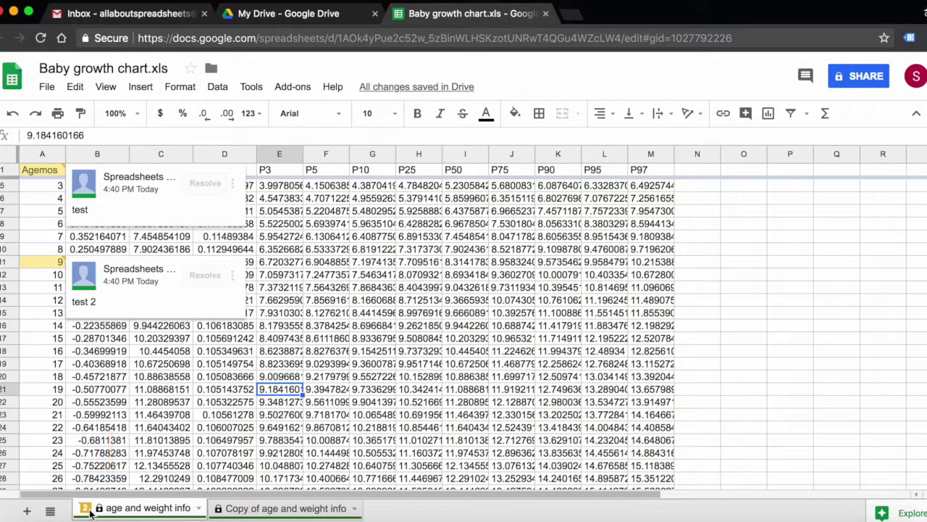